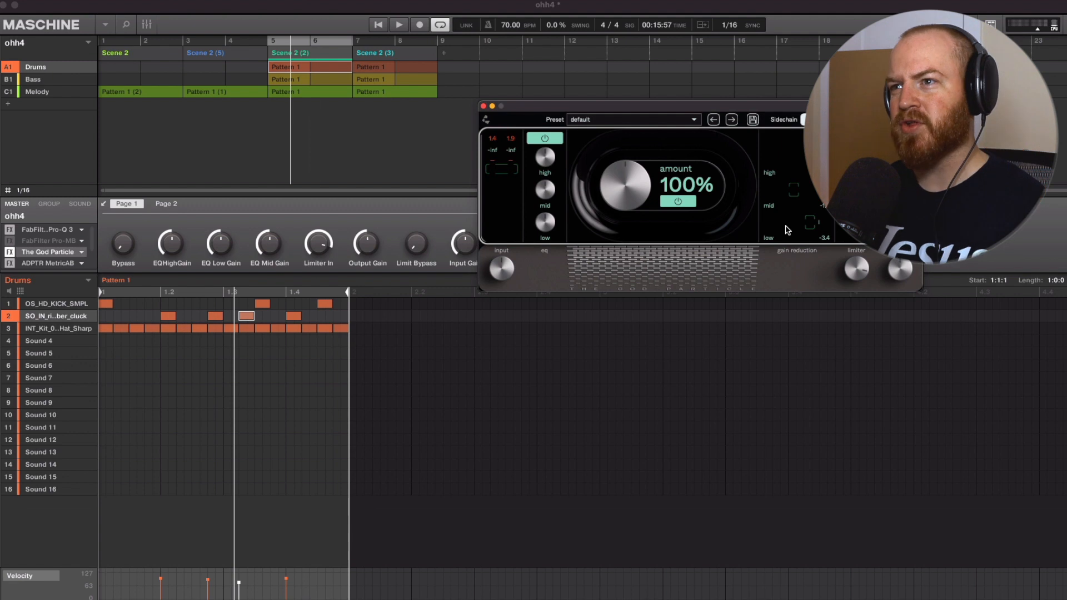
Bypass FabFilter Pro-Q 3 on the master channel and play the loop through The God Particle
left_click_drag(709, 109, 706, 106)
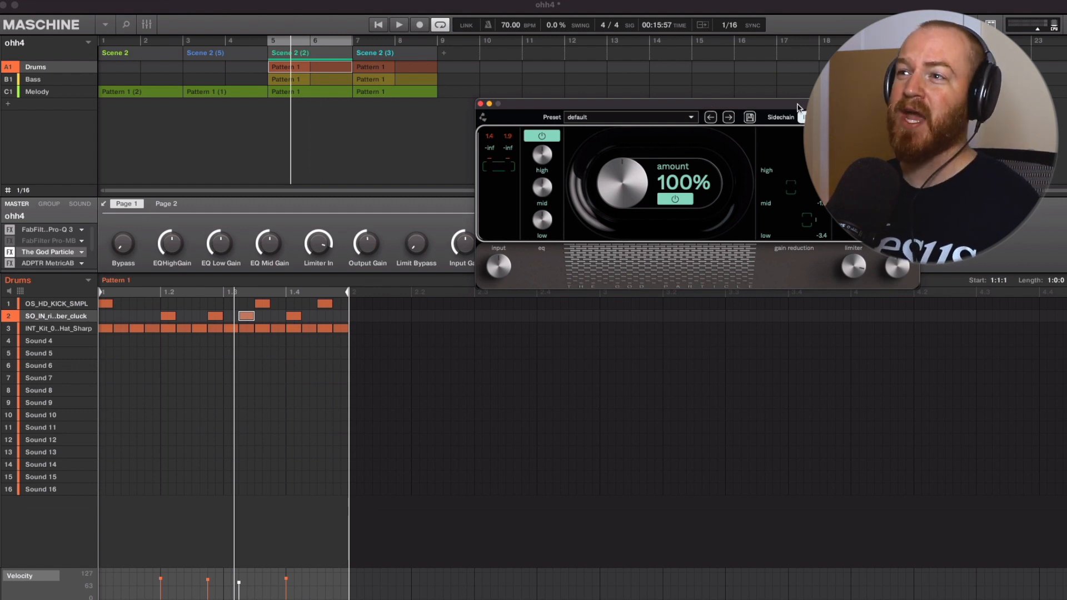
left_click(9, 230)
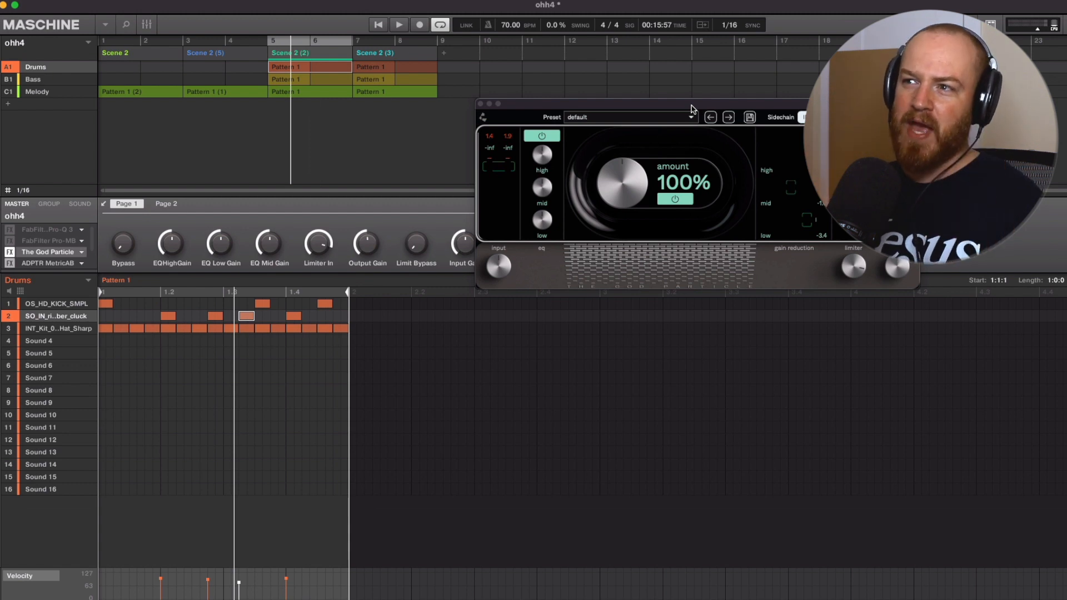
key("space")
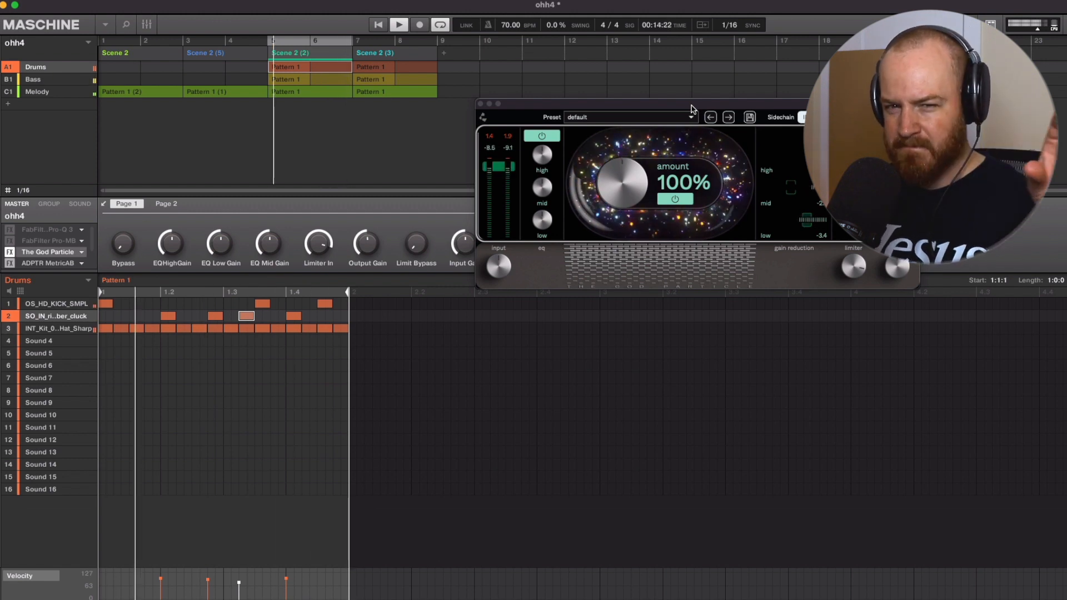
key("space")
Re-enable Pro-Q 3 on the master, open its editor, activate the low cut band at 30 Hz and play the loop
left_click(10, 230)
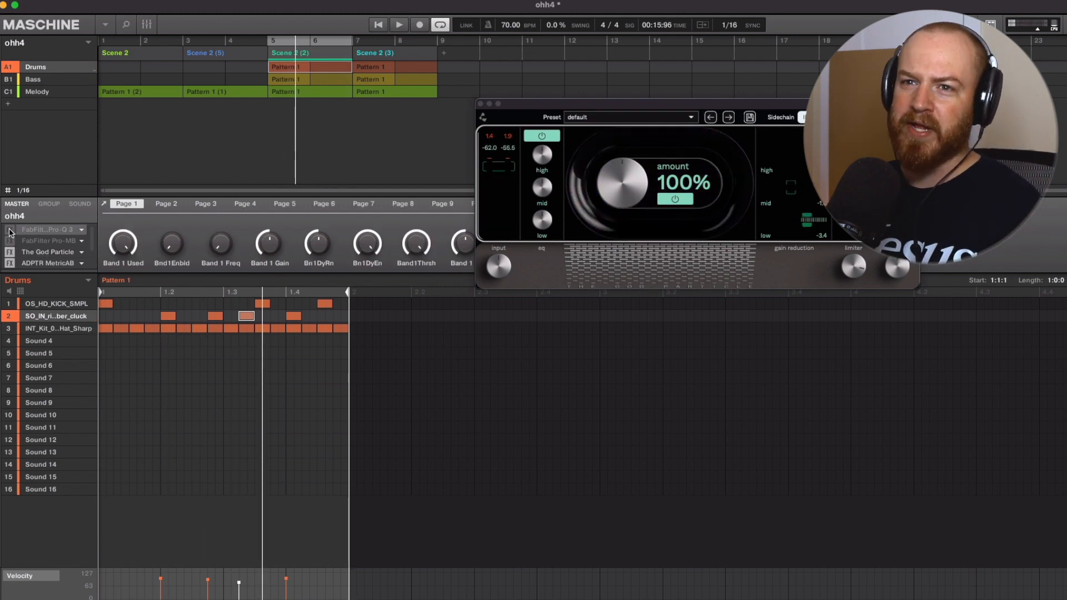
left_click(105, 205)
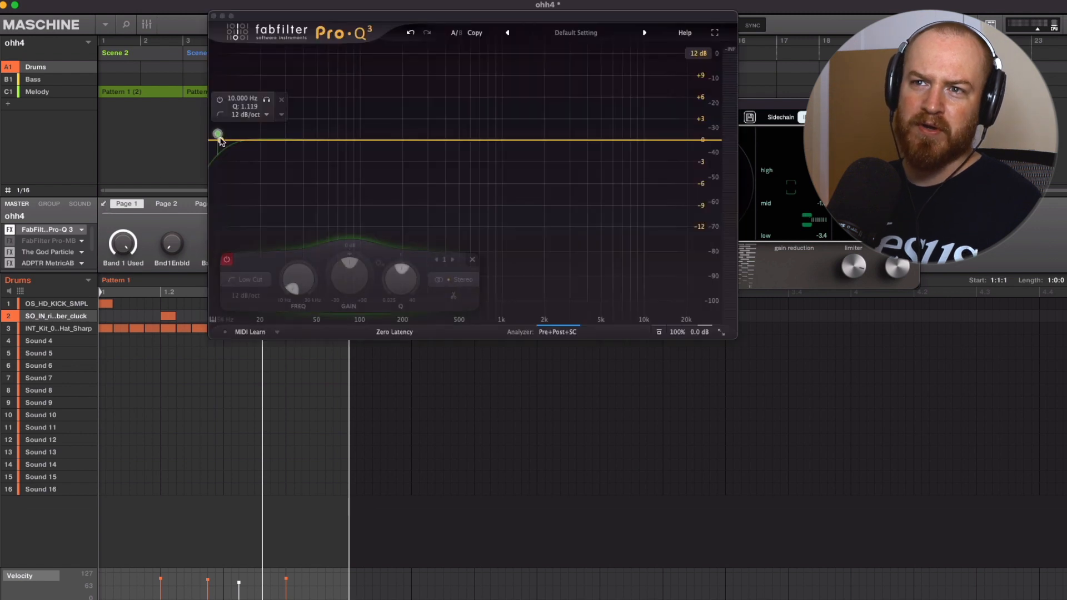
left_click_drag(218, 136, 277, 140)
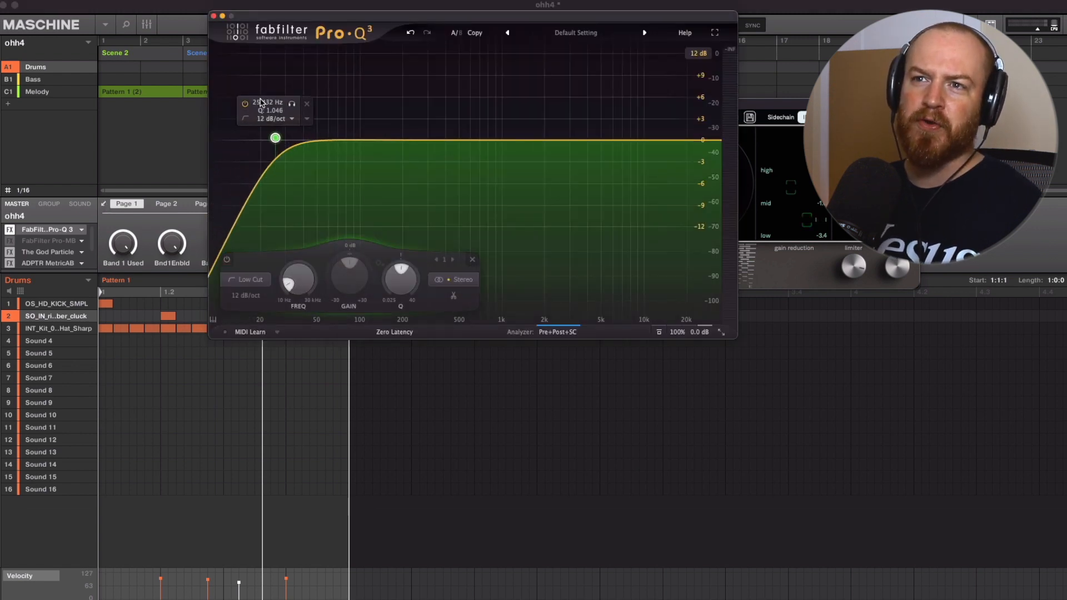
key("Return")
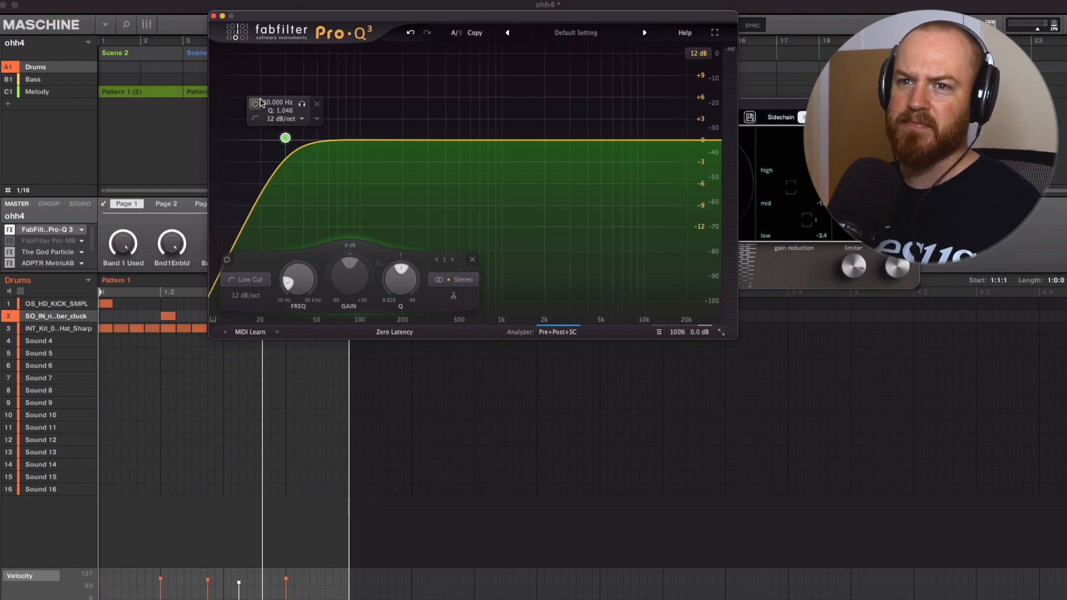
key("space")
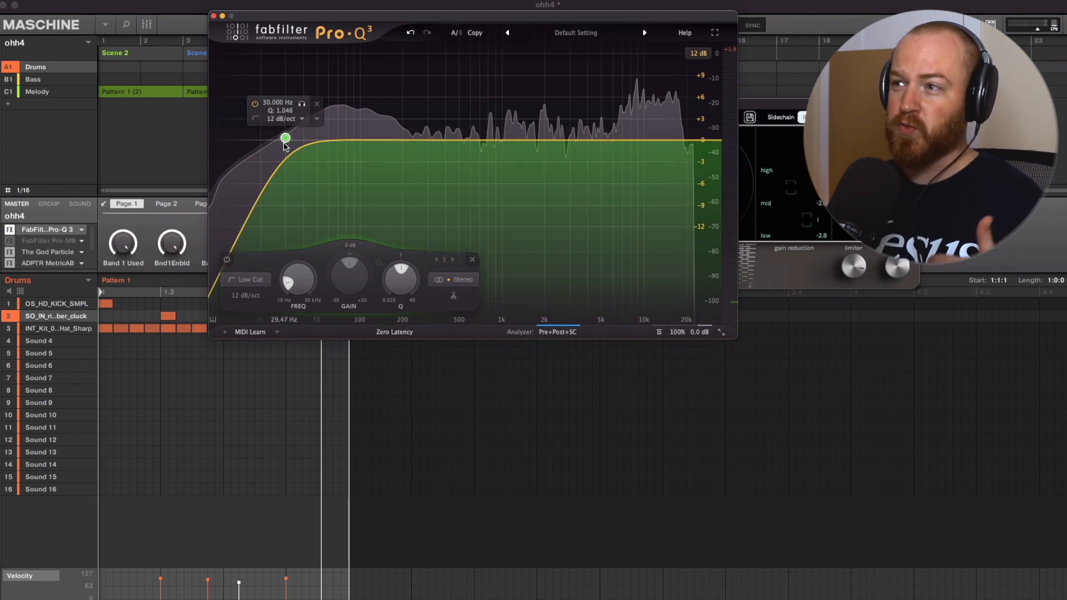
Move The God Particle window clear of Pro-Q 3's curve and webcam area, and select the equalizer's low cut band
left_click_drag(800, 104, 822, 97)
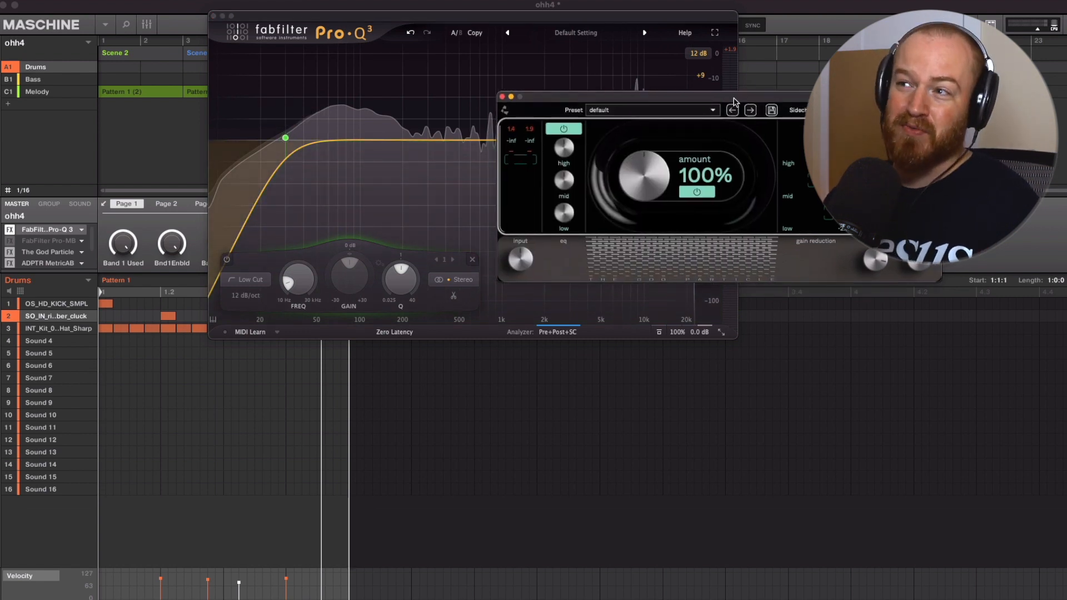
left_click_drag(822, 97, 922, 291)
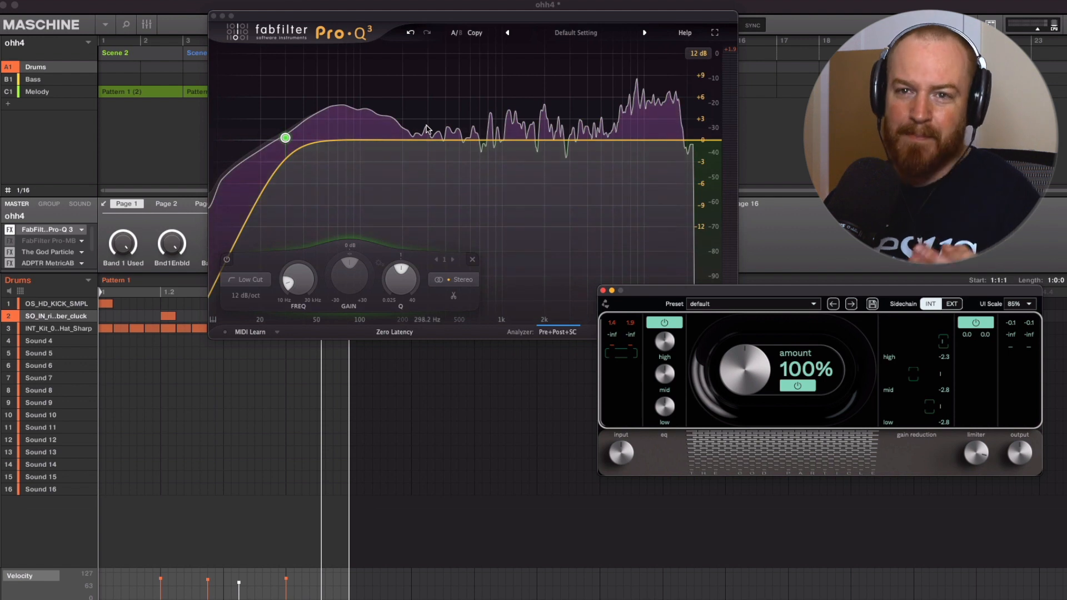
left_click(285, 138)
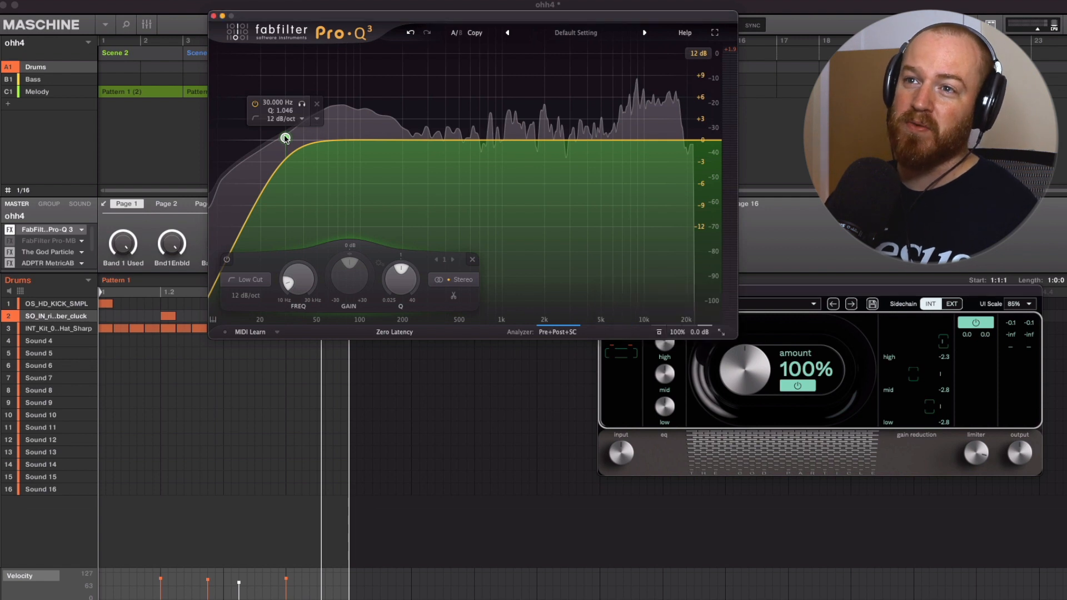
During playback, raise the Pro-Q 3 low cut frequency to about 75 Hz and further to about 123 Hz
key("space")
left_click_drag(285, 138, 343, 137)
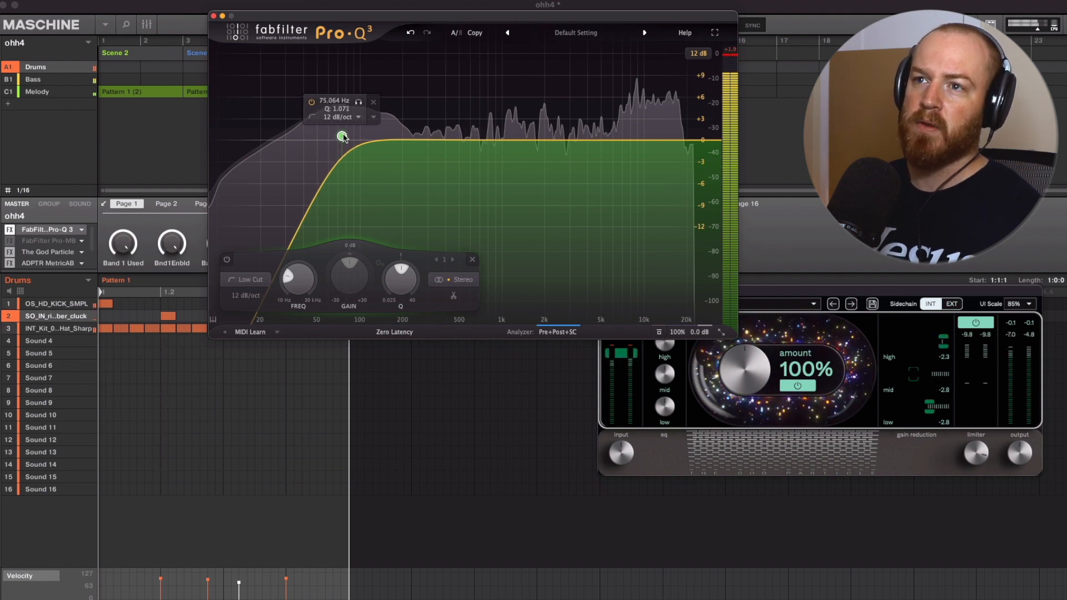
left_click_drag(343, 138, 373, 136)
key("space")
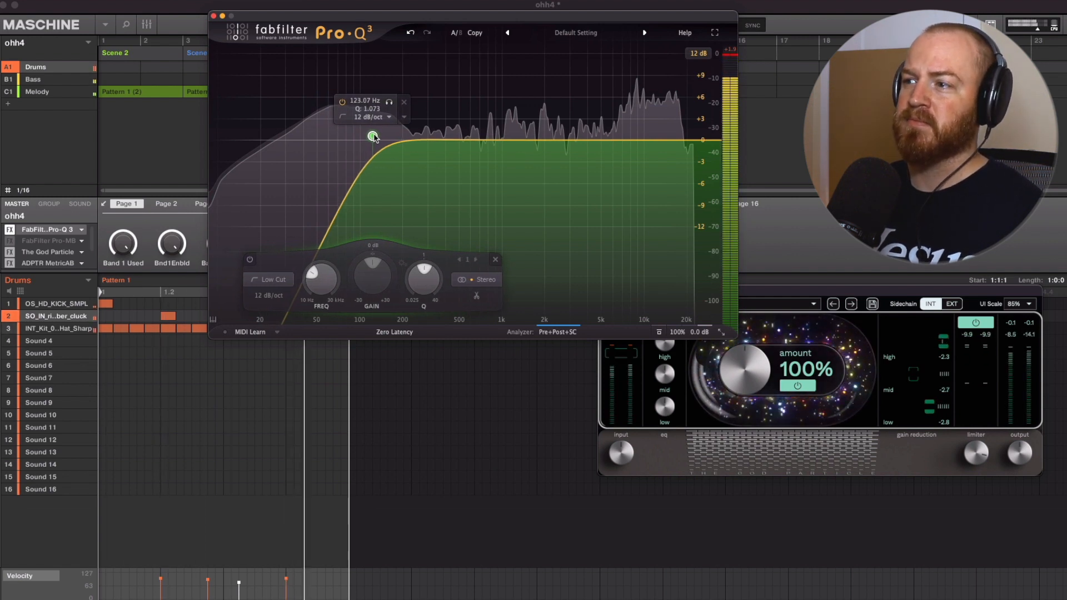
key("space")
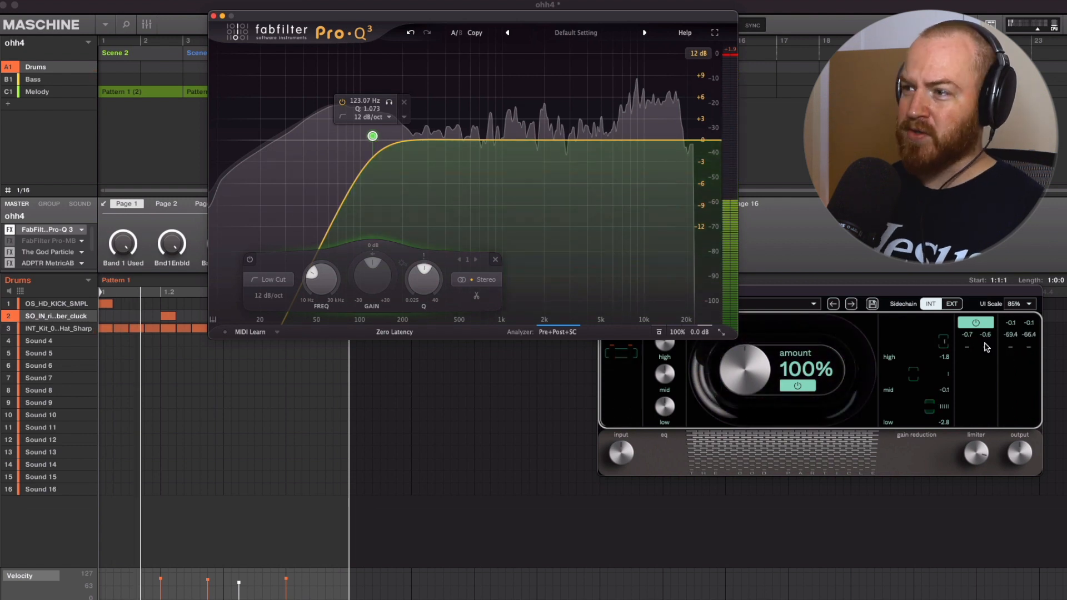
Reset The God Particle's limiter readout and replay the loop with the equalizer's 123 Hz low cut
left_click(972, 340)
mouse_move(386, 138)
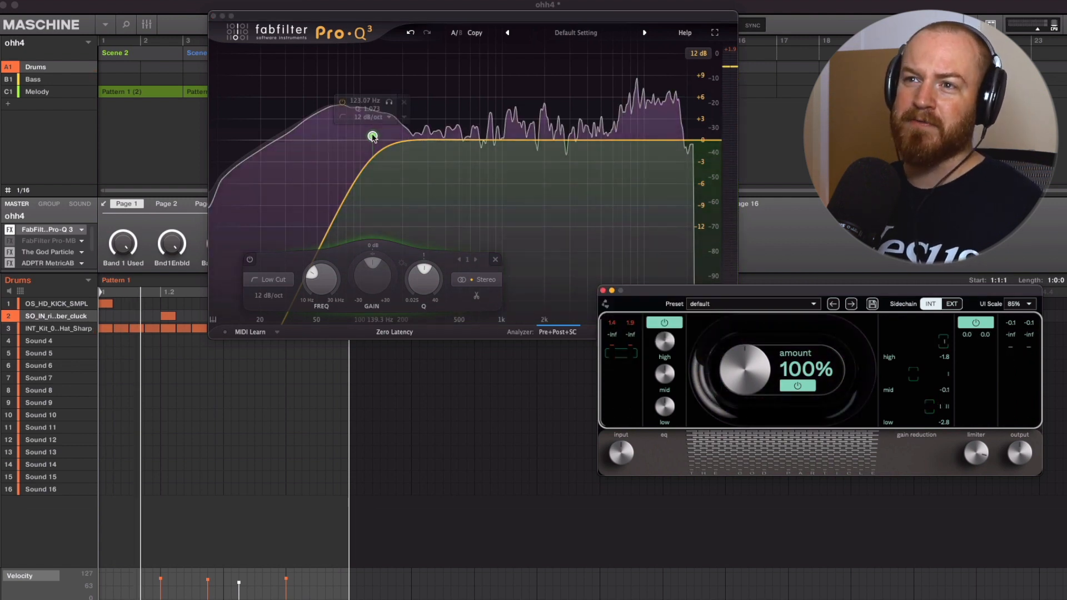
left_click(373, 137)
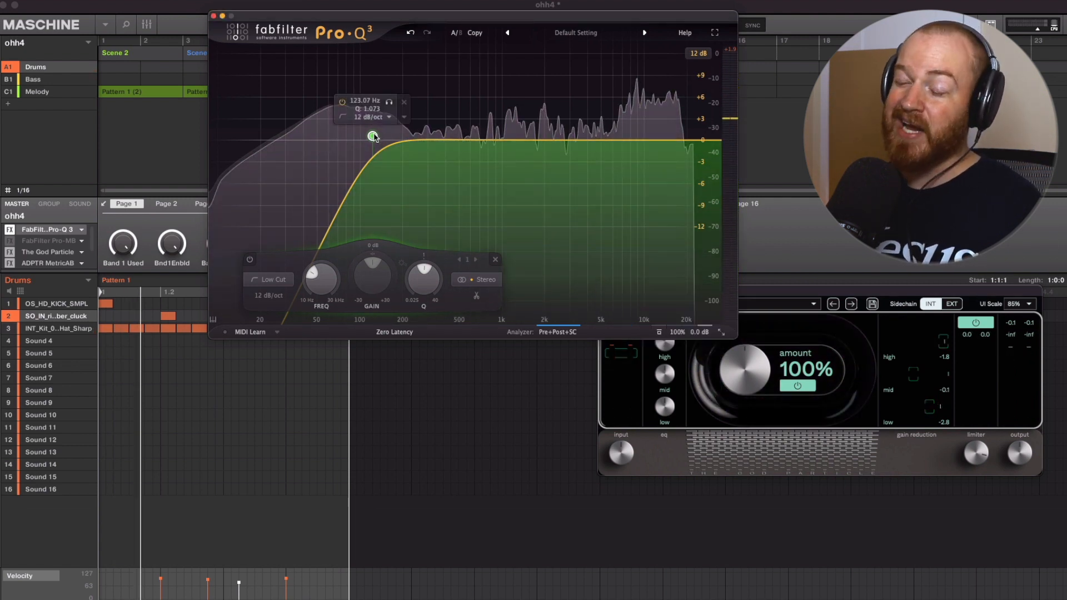
key("space")
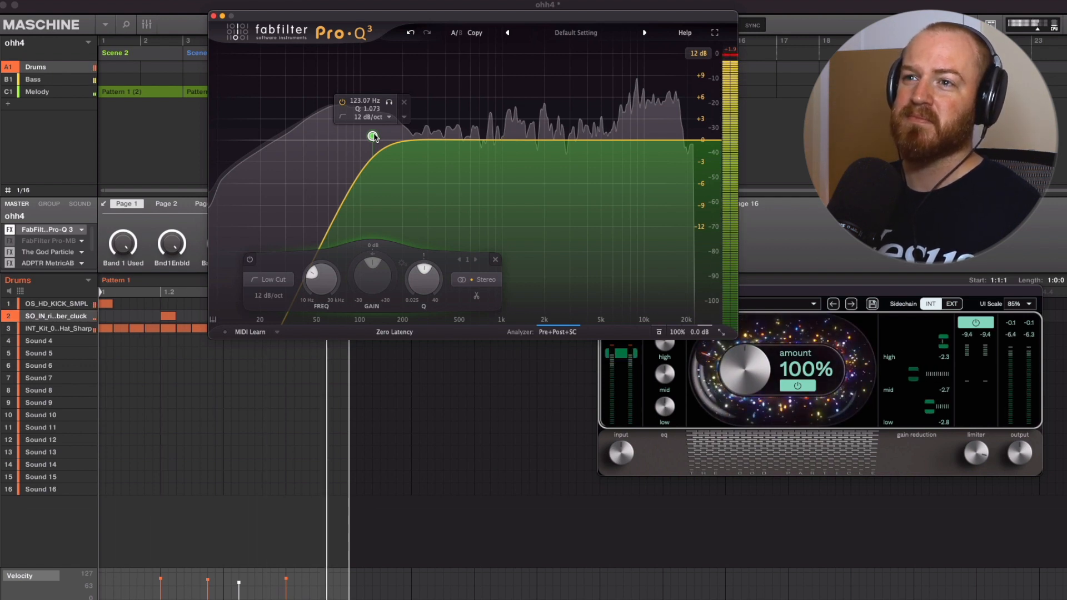
Set the Pro-Q 3 low cut to 60 Hz, auditioning it with an 18 dB/oct slope before returning to 12 dB/oct
left_click_drag(373, 137, 343, 134)
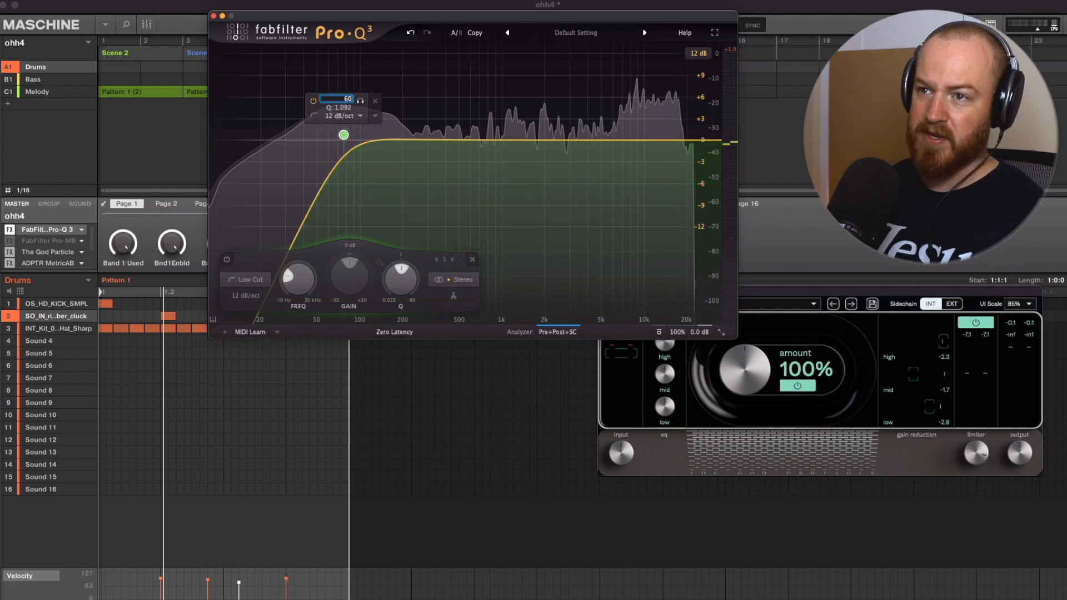
key("Return")
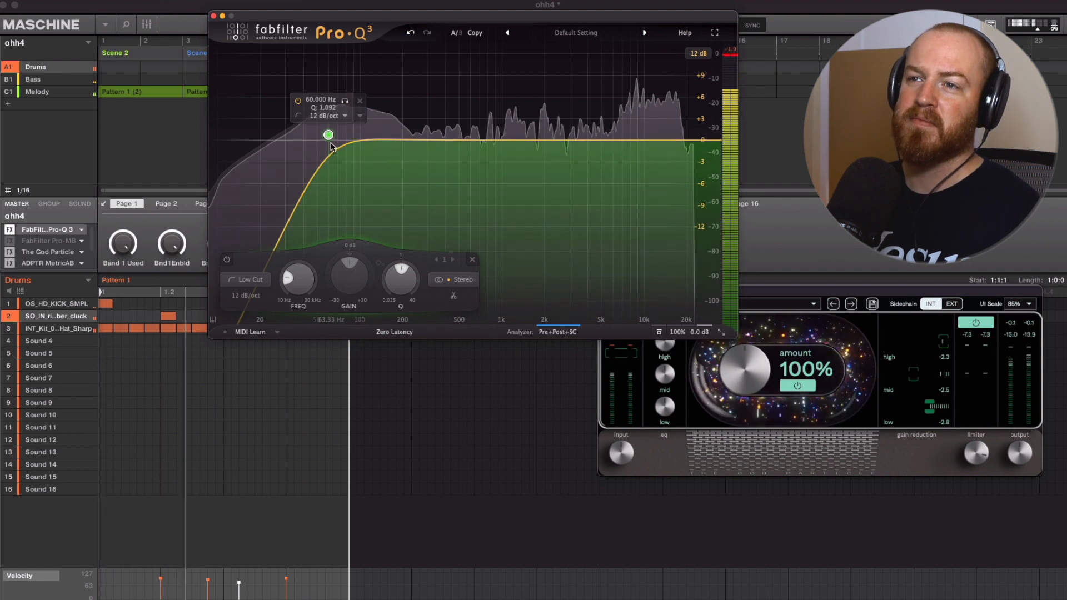
left_click(327, 137, "alt+shift")
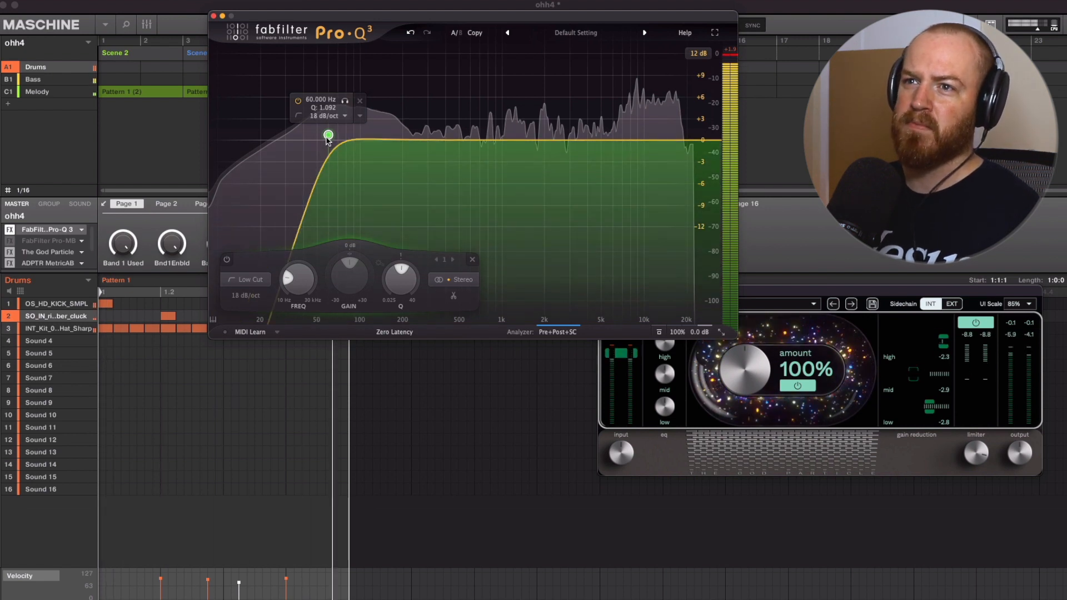
key("space")
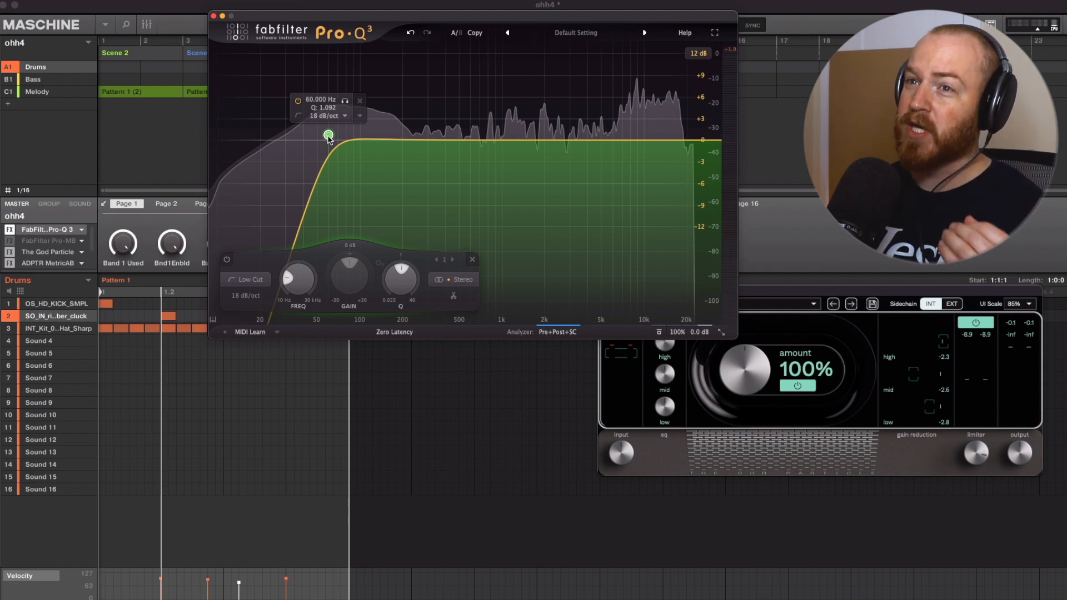
scroll(328, 136, "down", 1)
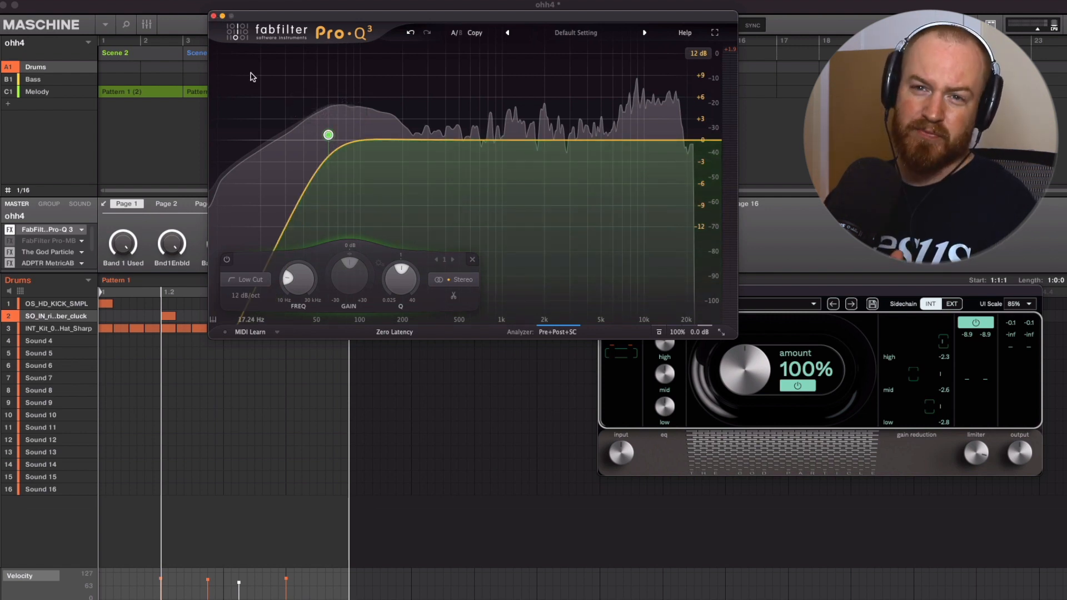
Replace the bypassed Pro-Q 3 with FabFilter Pro-MB on the master and set its band 1 high crossover to 60 Hz
mouse_move(332, 136)
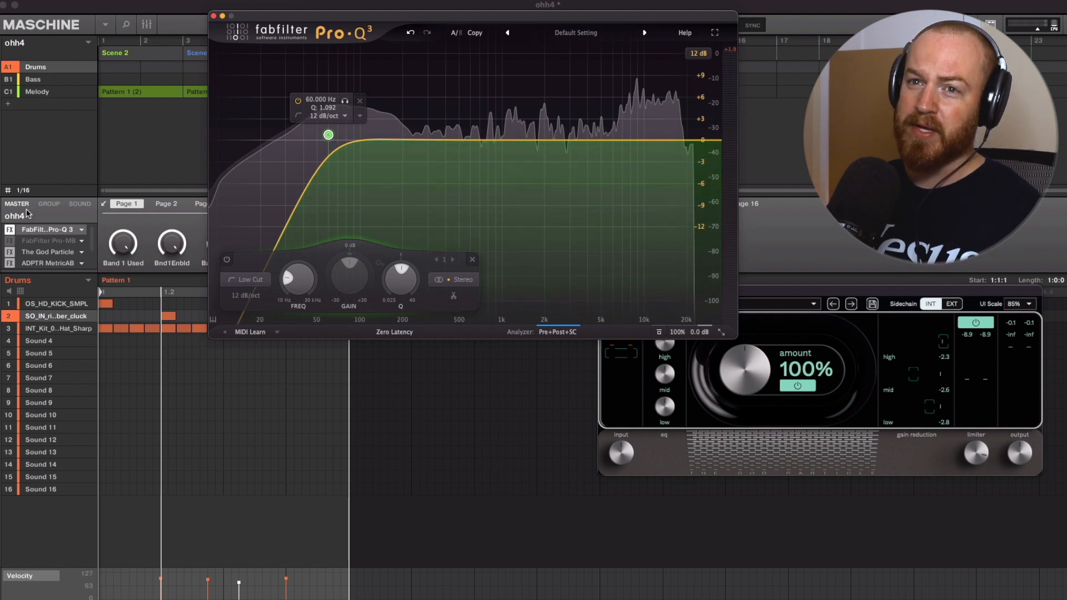
left_click(10, 242)
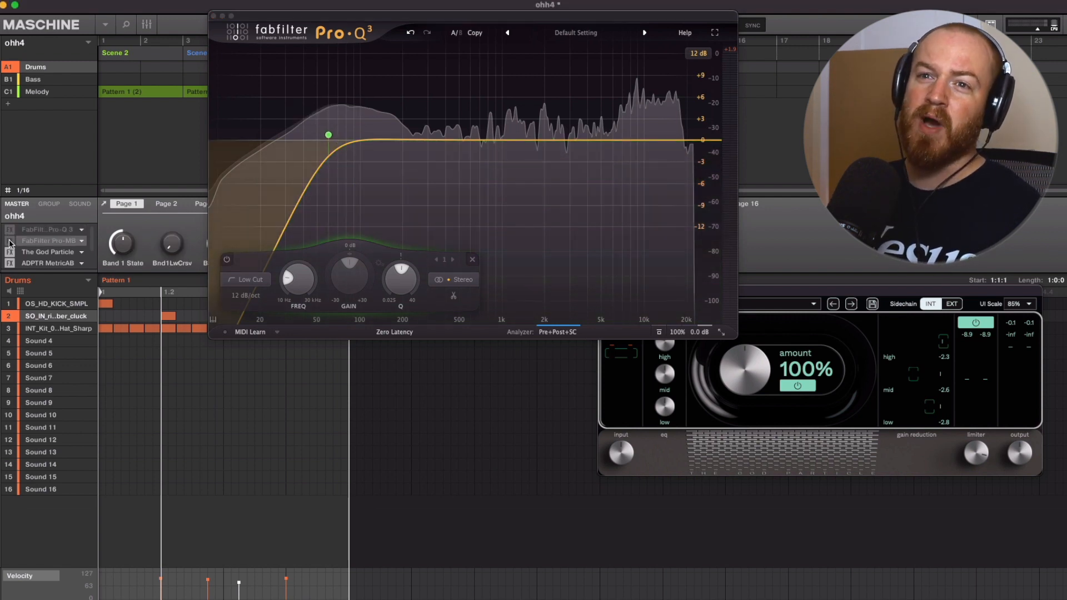
mouse_move(333, 137)
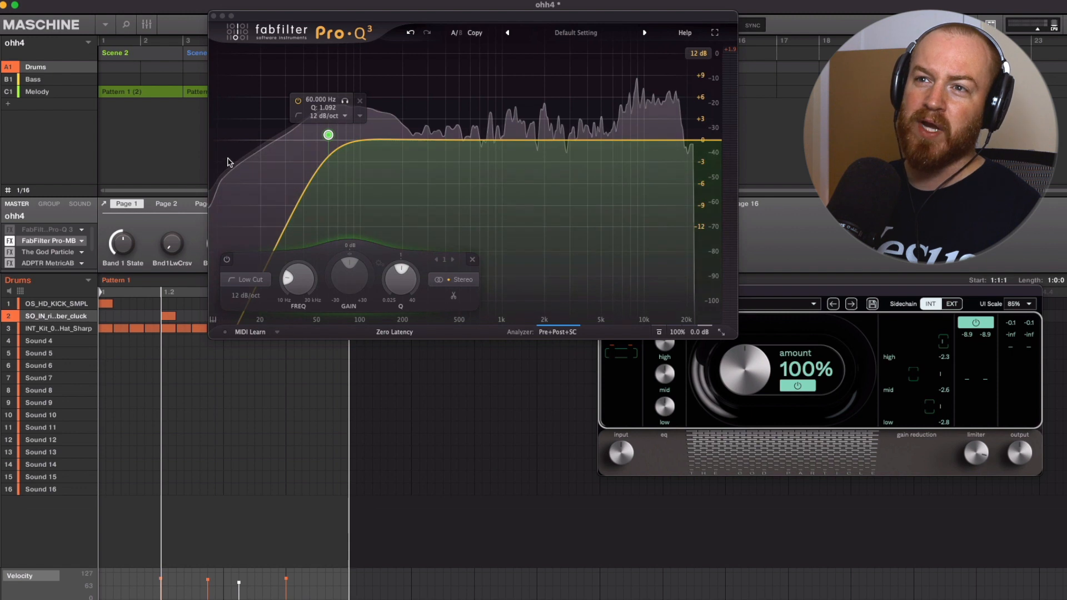
left_click(104, 205)
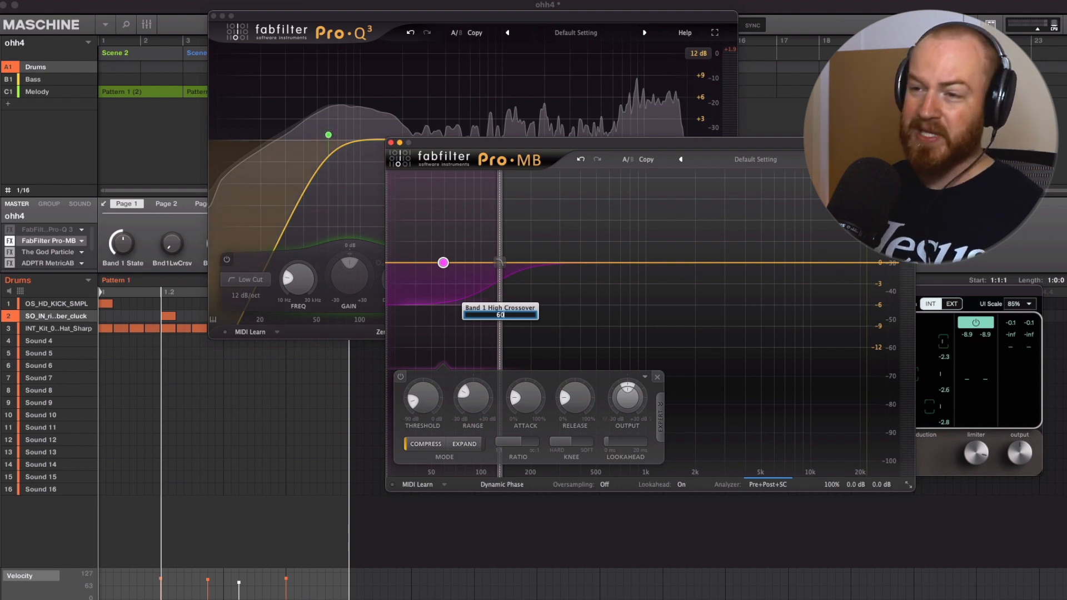
type("0")
key("Return")
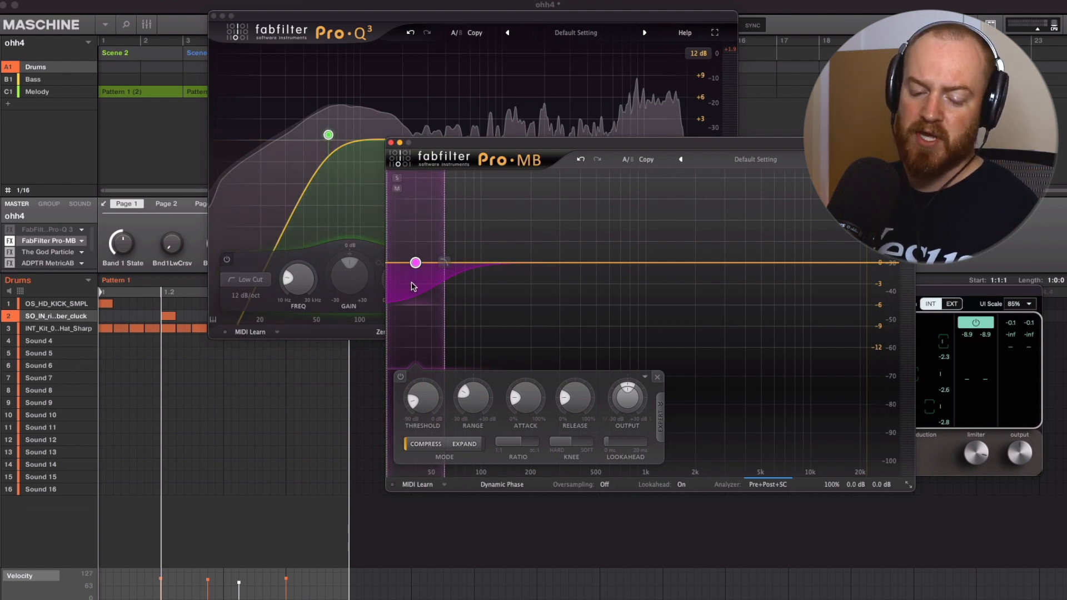
Play the loop to compare Pro-MB's band 1 bypassed and enabled, and bring The God Particle window to the front
mouse_move(414, 266)
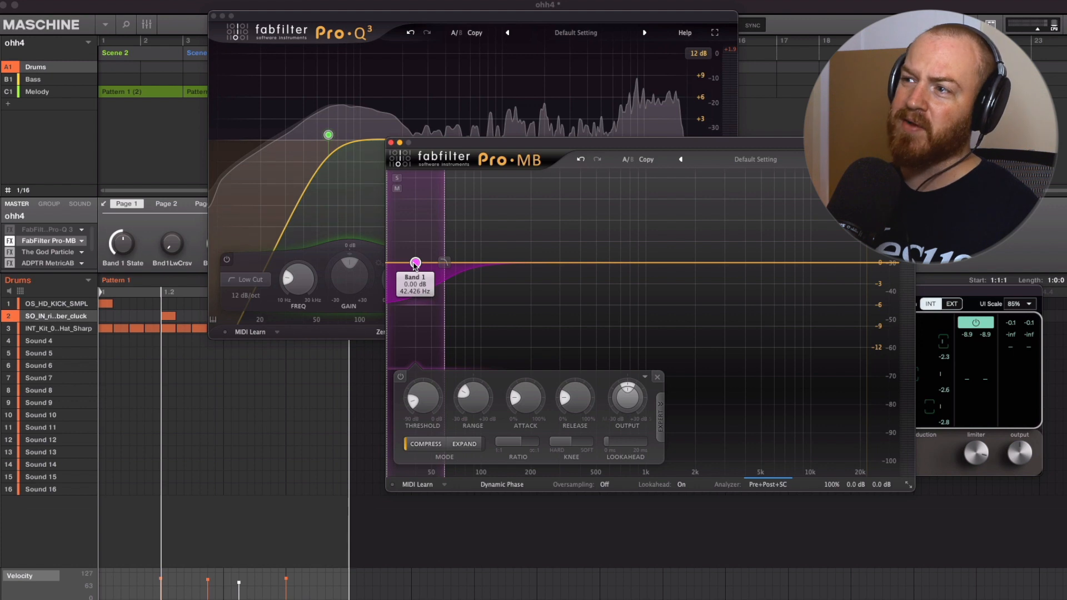
key("space")
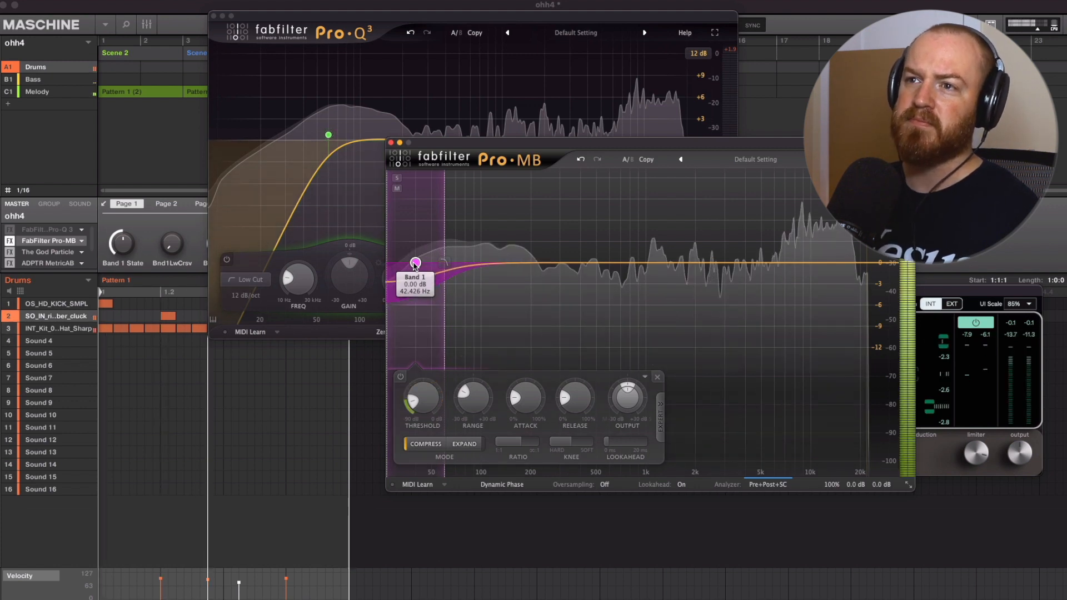
mouse_move(414, 390)
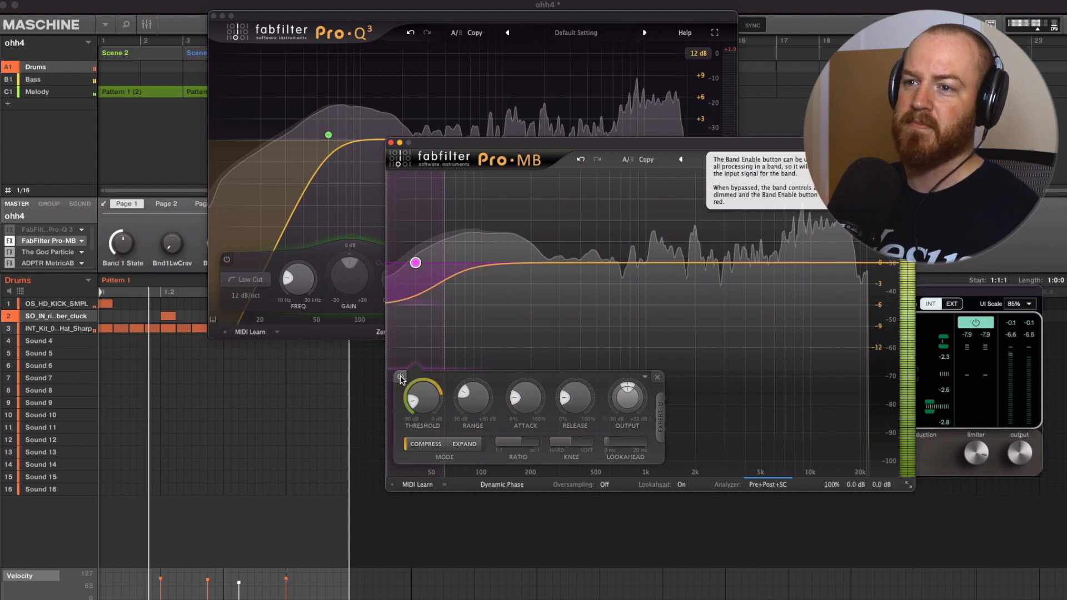
left_click(401, 379)
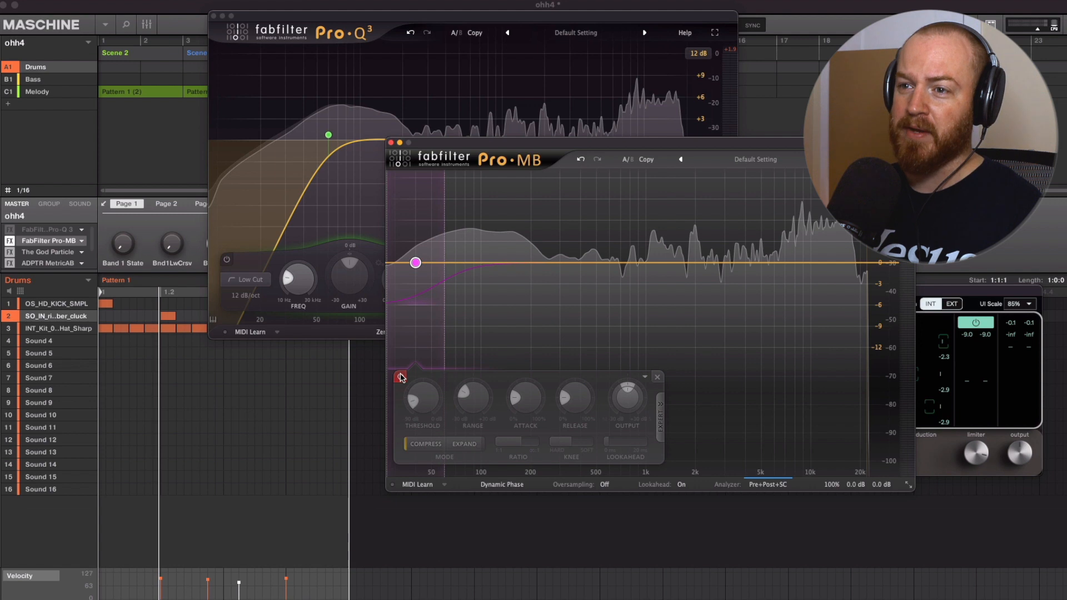
key("space")
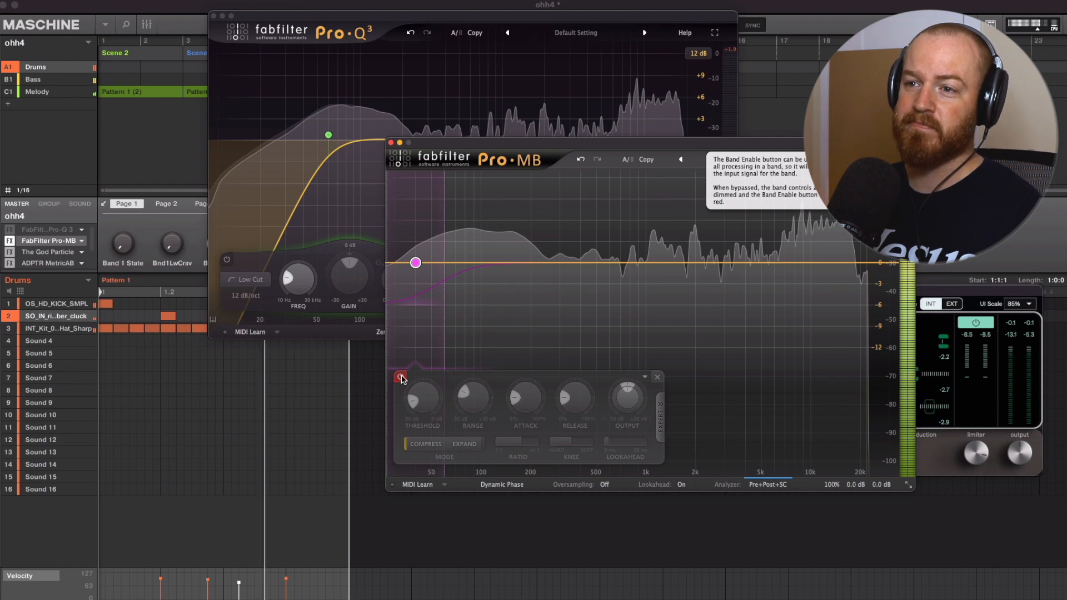
left_click(400, 377)
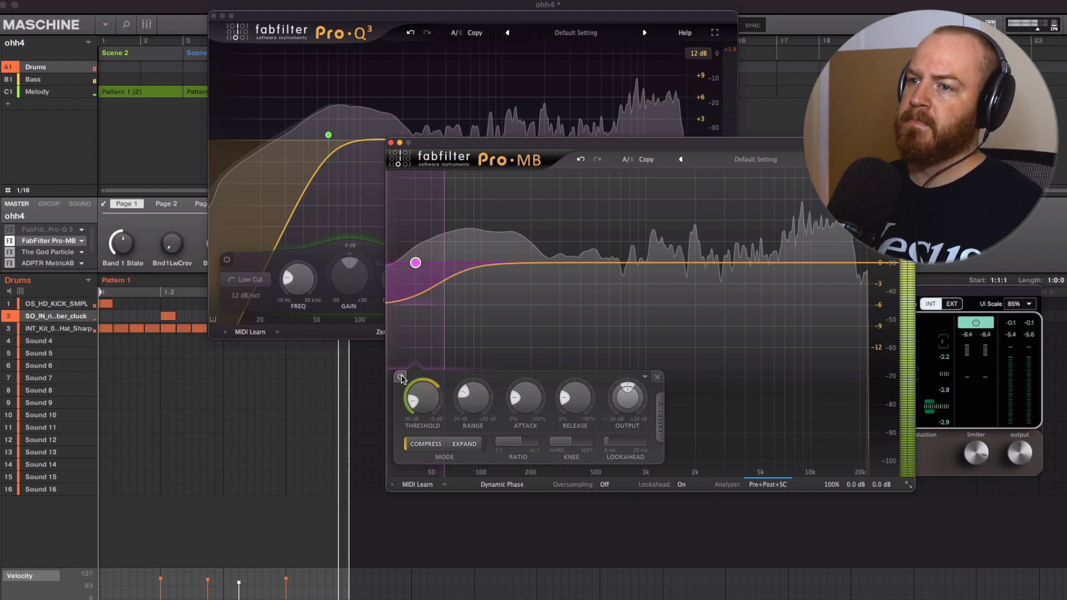
key("space")
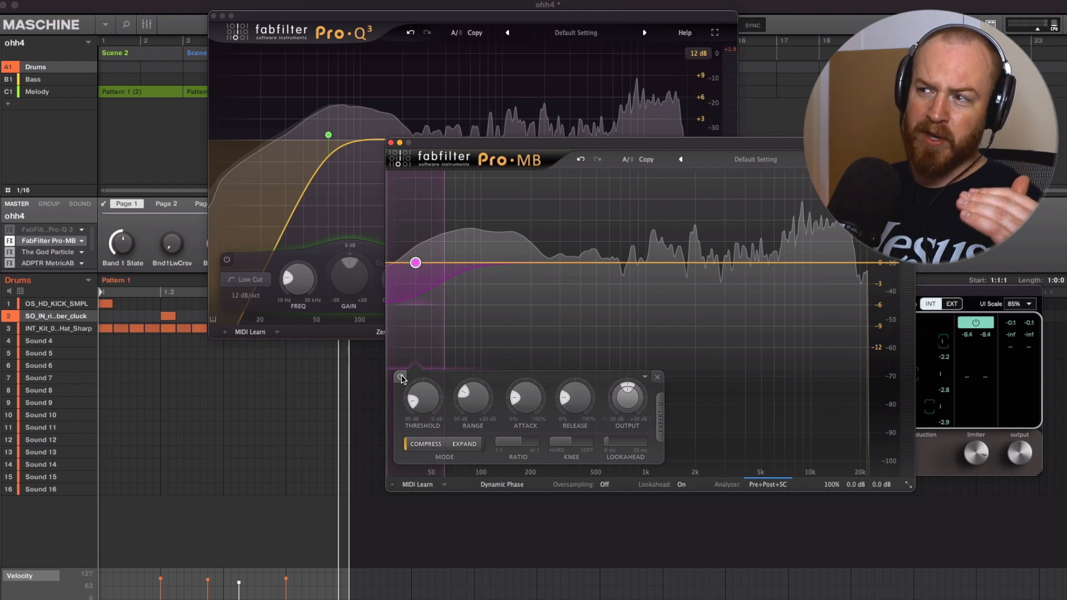
left_click(949, 457)
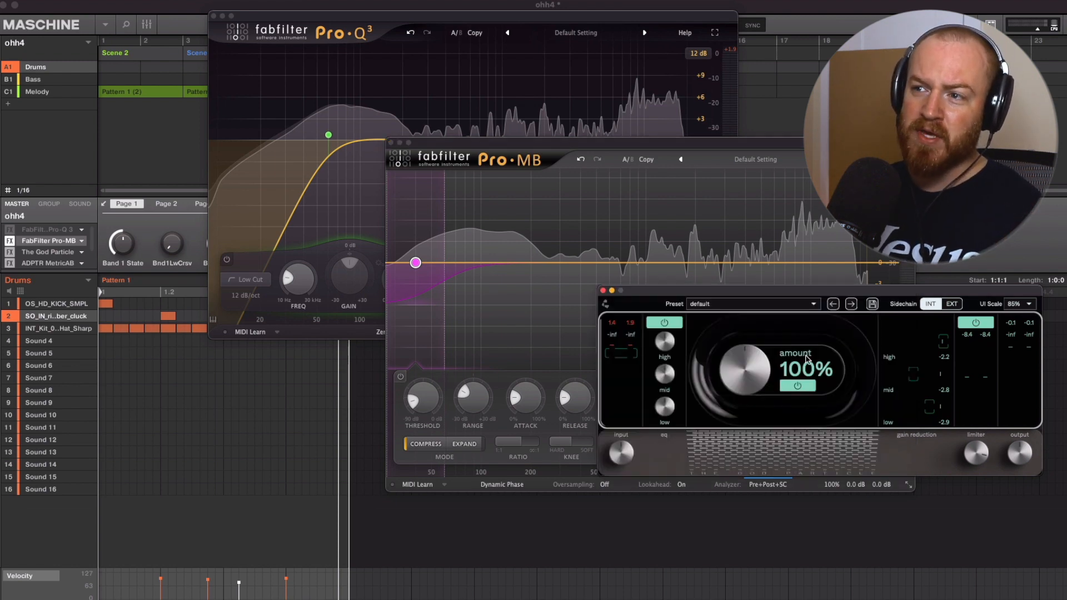